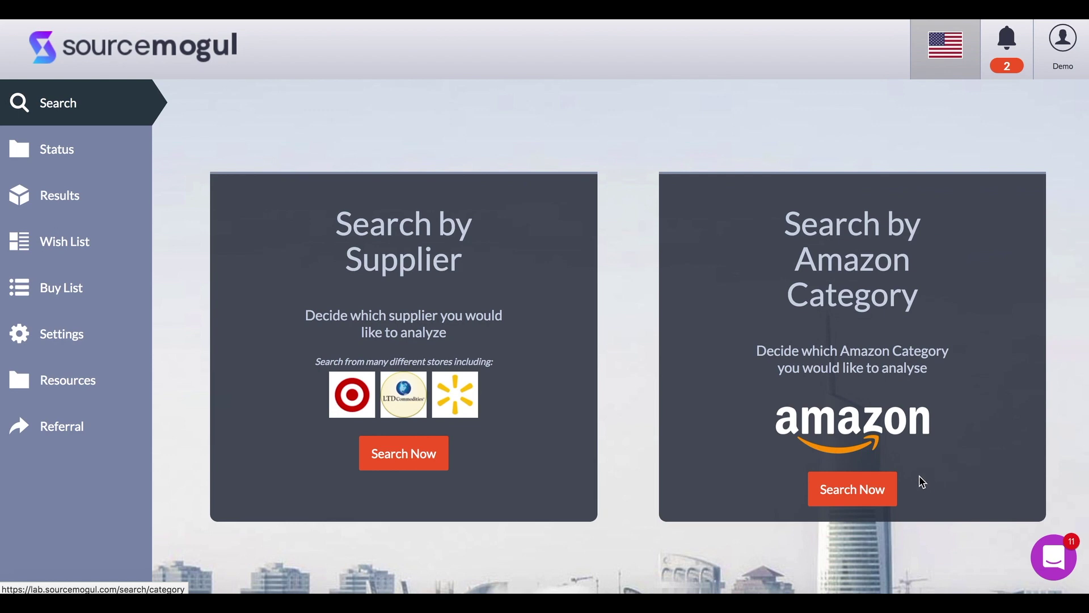
# Step: Browse the Amazon category search (Industrial & Scientific, Pet Supplies, Toys & Games), then switch to supplier search
pyautogui.click(867, 487)
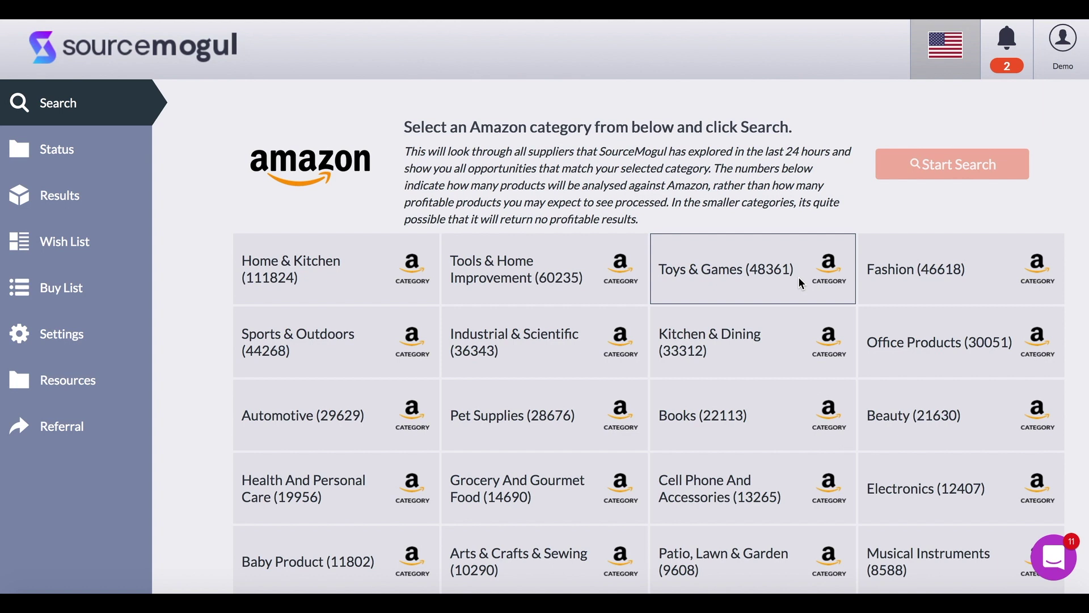
pyautogui.click(542, 342)
pyautogui.click(530, 406)
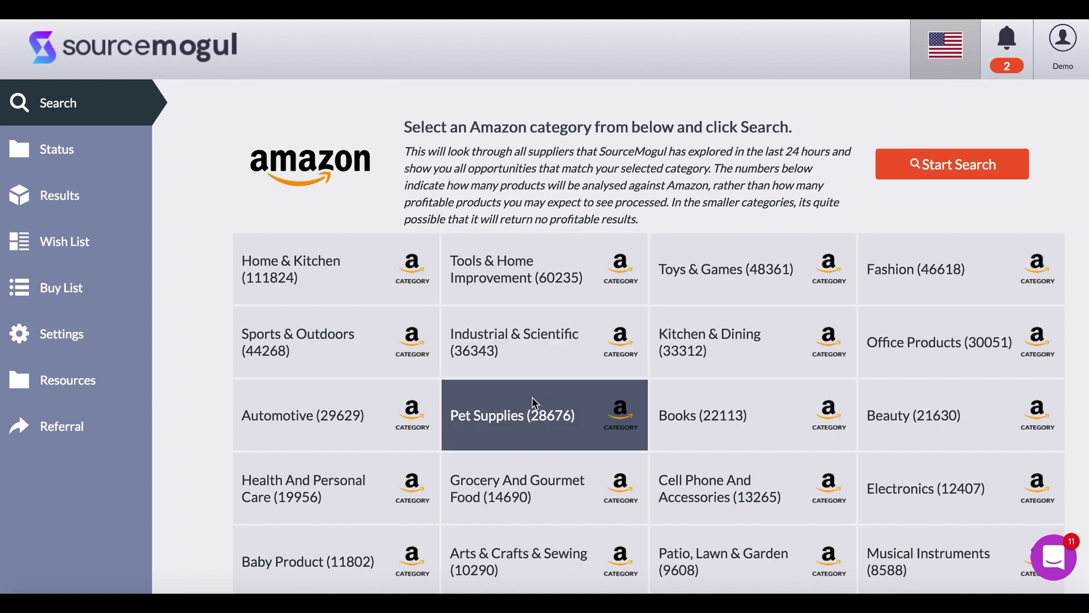
pyautogui.click(726, 273)
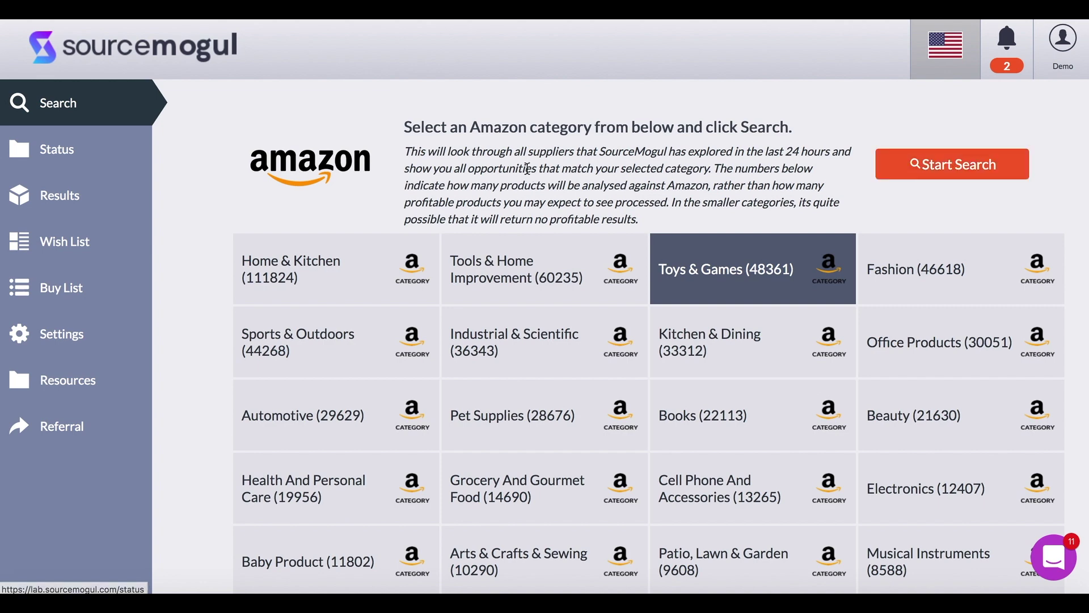
pyautogui.click(55, 110)
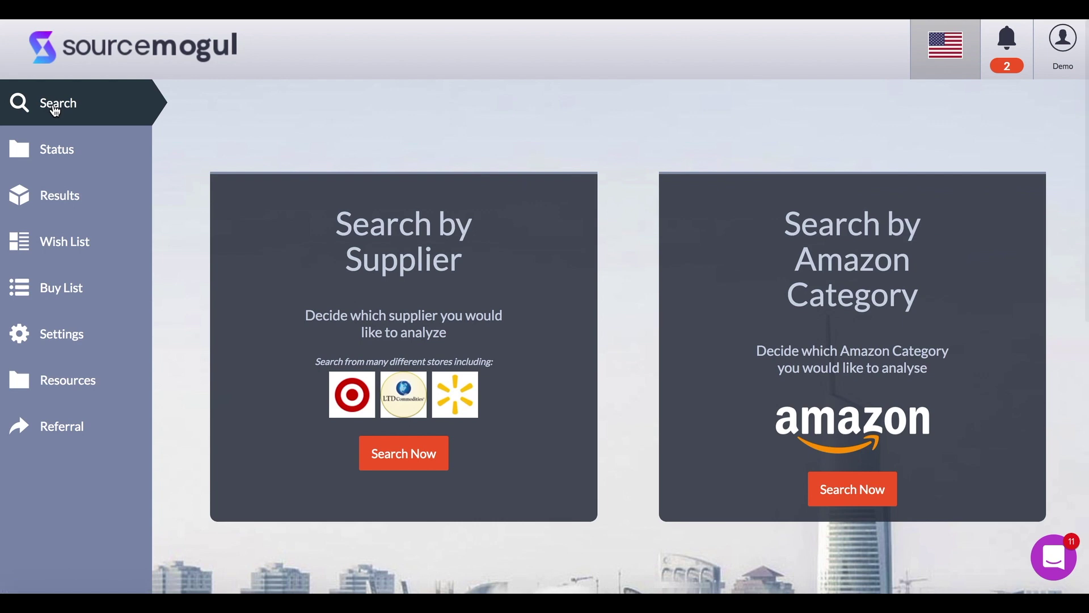
pyautogui.click(398, 461)
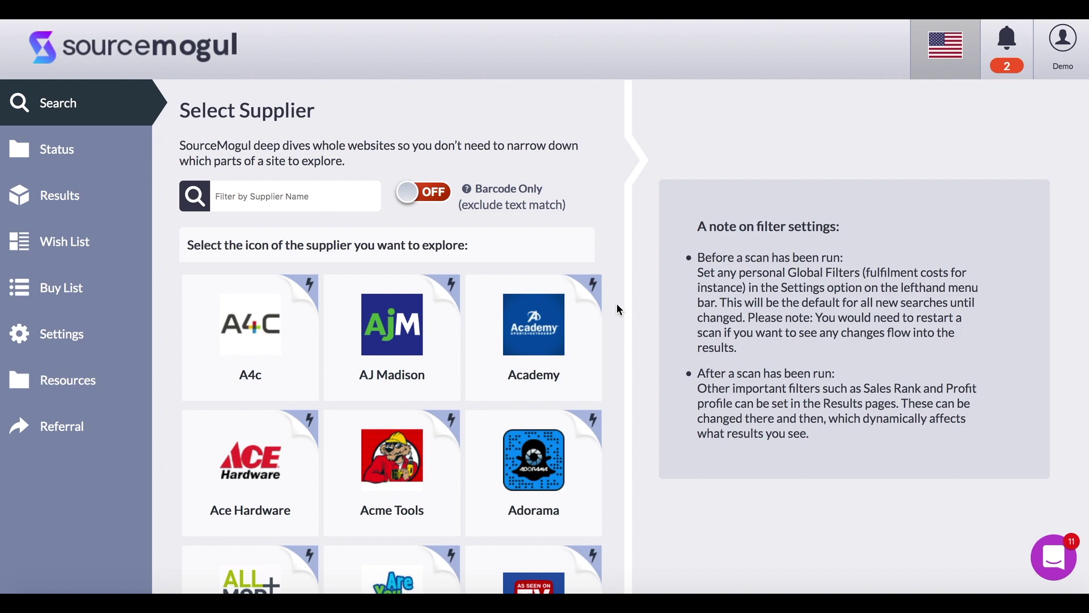
# Step: Select Academy with 0% discount and 0 shipping cost per item, and start its search
pyautogui.click(566, 355)
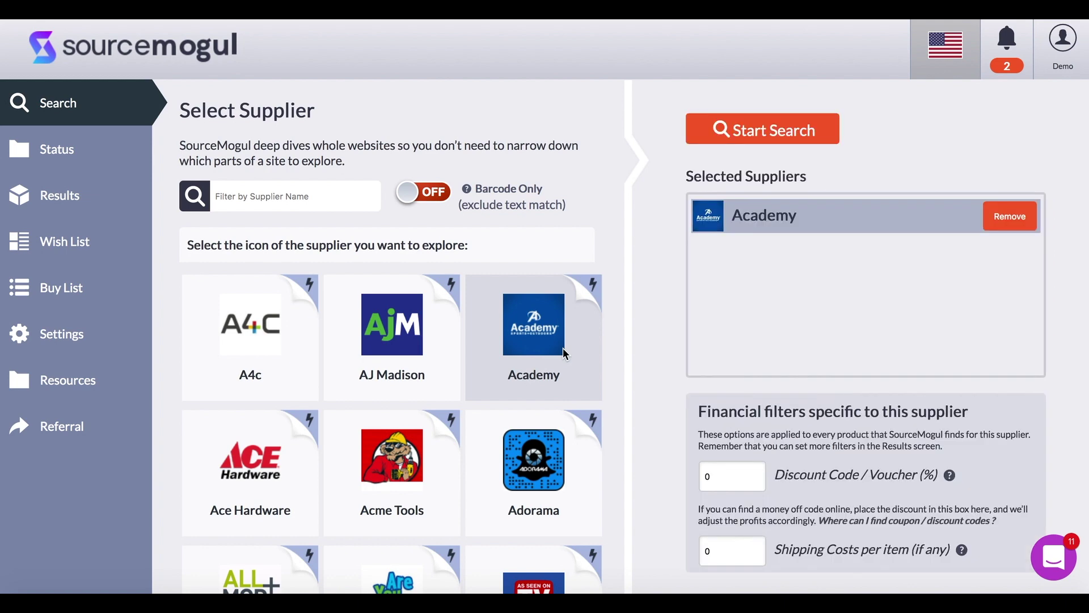
pyautogui.click(707, 477)
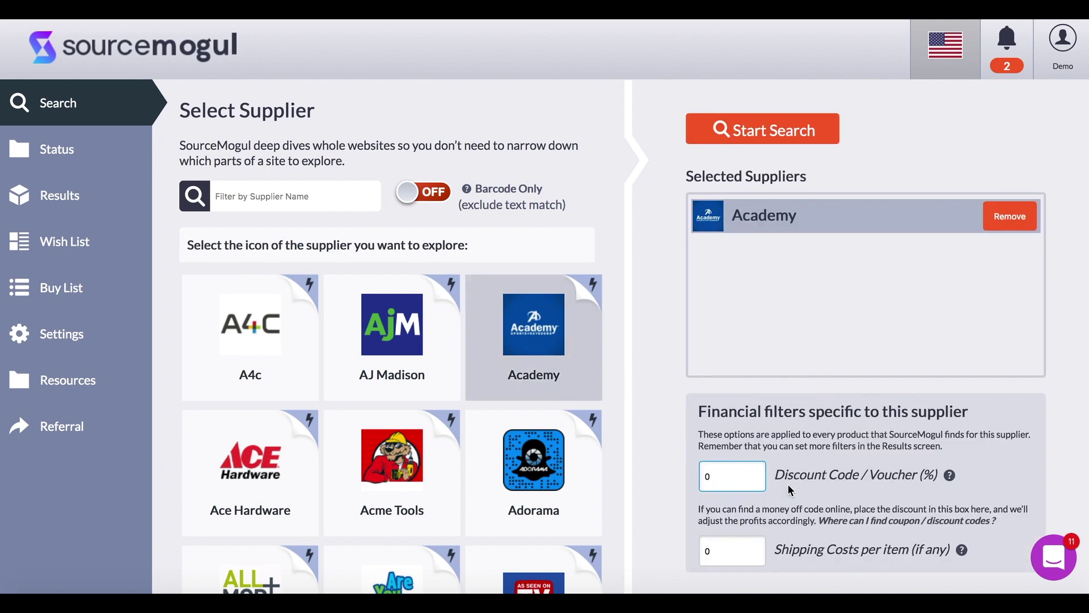
pyautogui.write('1')
pyautogui.press('BackSpace')
pyautogui.click(757, 552)
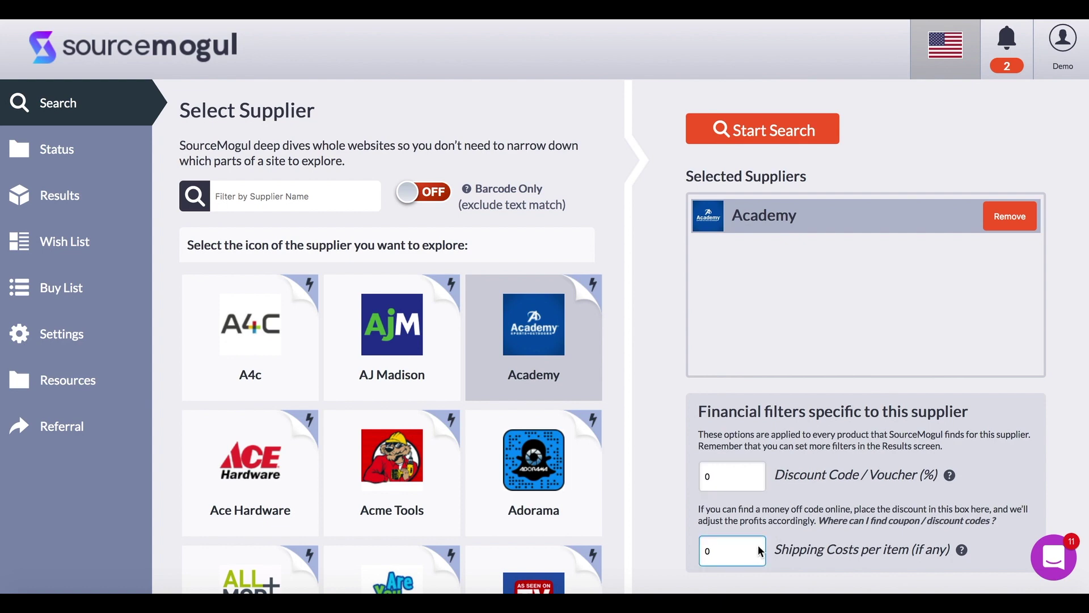
pyautogui.click(839, 499)
pyautogui.click(771, 130)
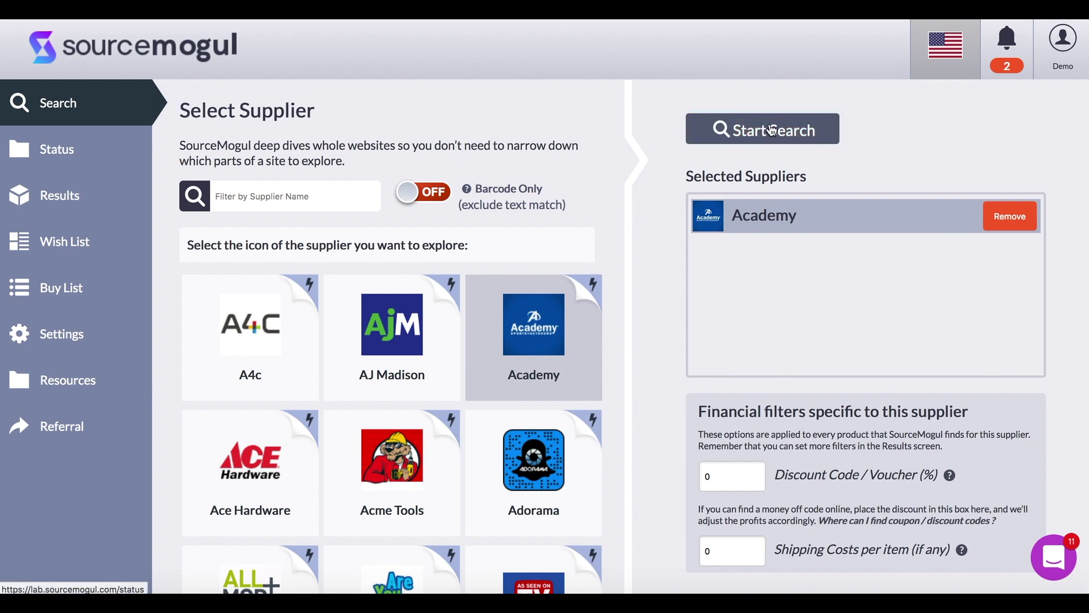
pyautogui.click(772, 130)
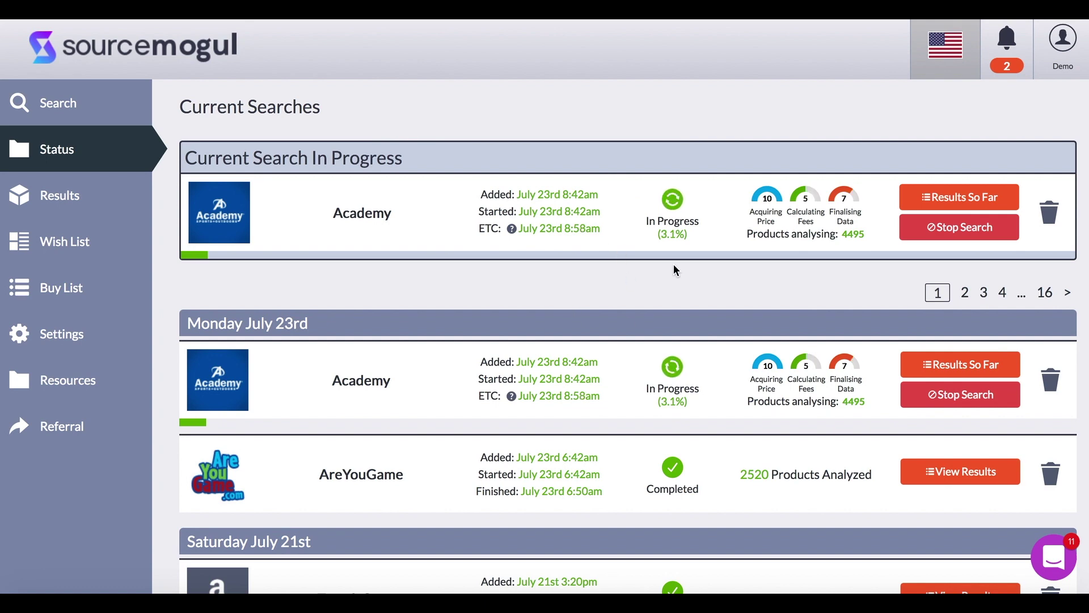
# Step: Open the results of the finished AreYouGame search
pyautogui.click(970, 473)
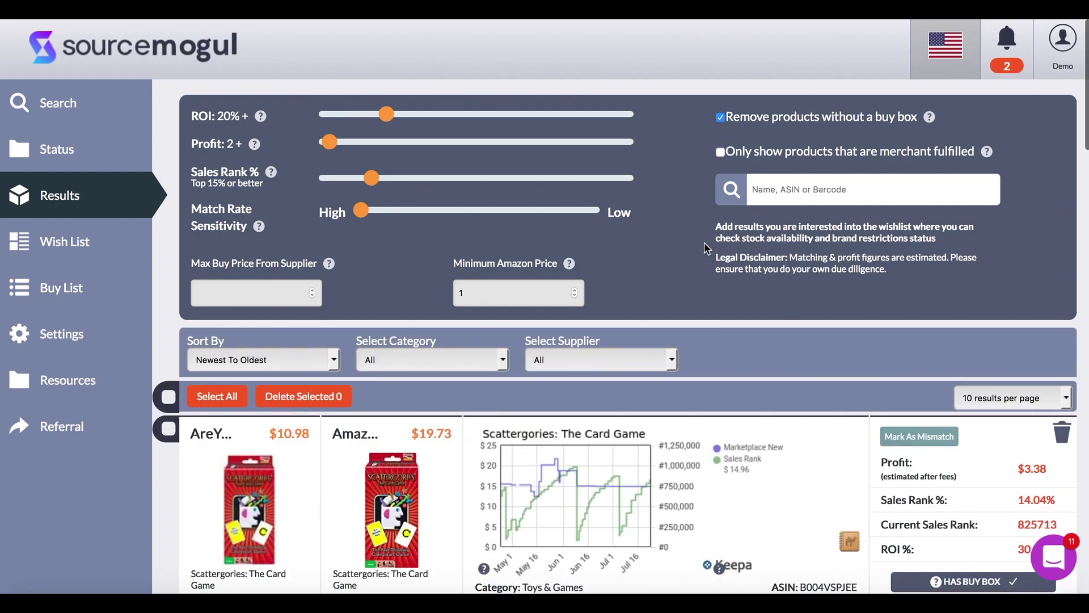
# Step: Expand Bubble Talk's details to review competition, dimensions and fees, then collapse them
pyautogui.scroll(-4, 682, 252)
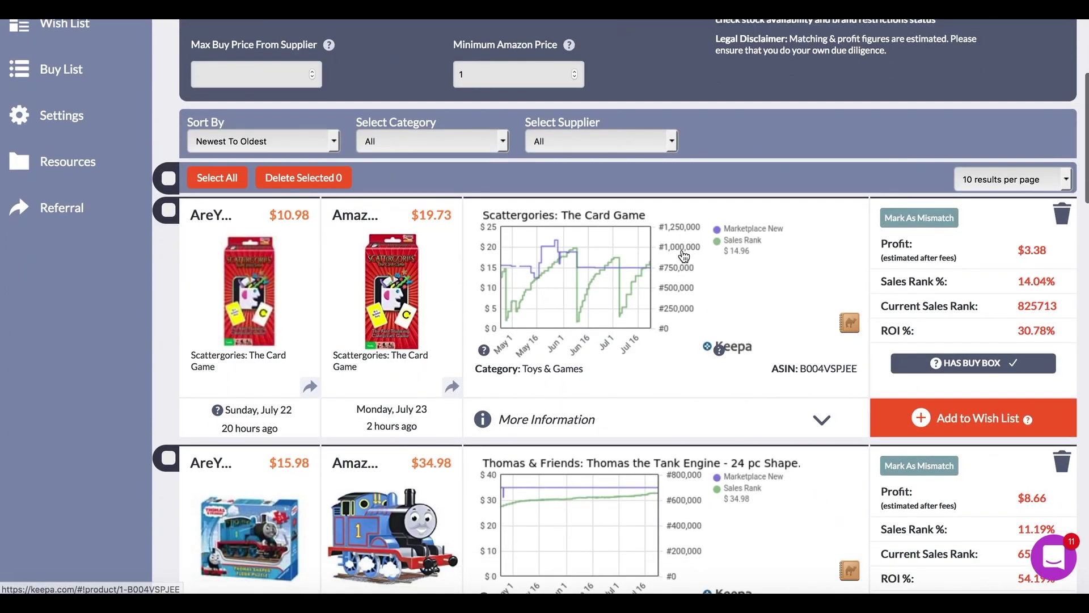
pyautogui.scroll(-8, 684, 256)
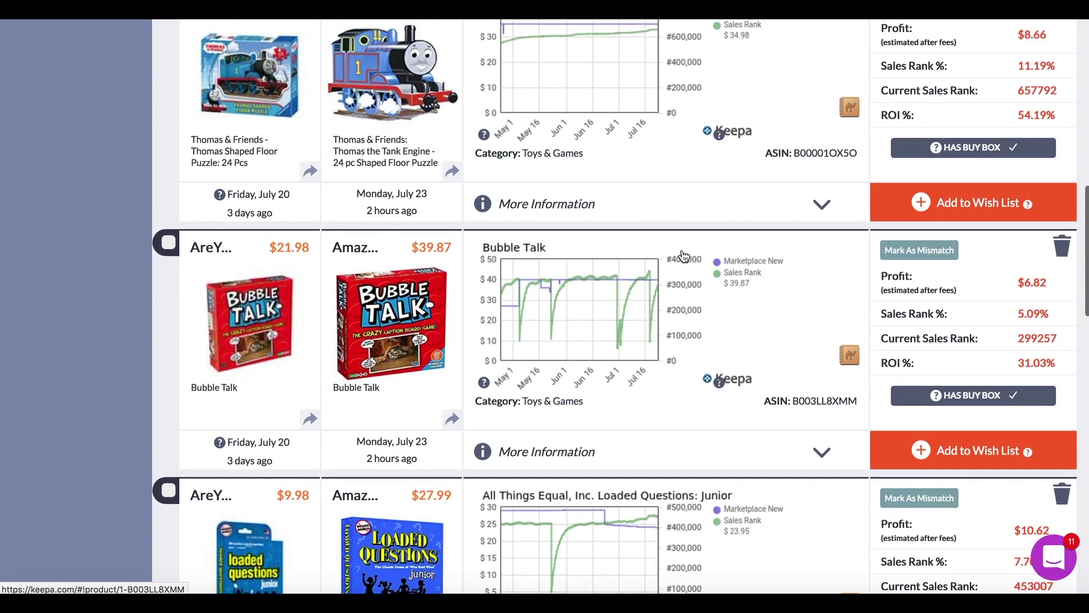
pyautogui.scroll(1, 683, 256)
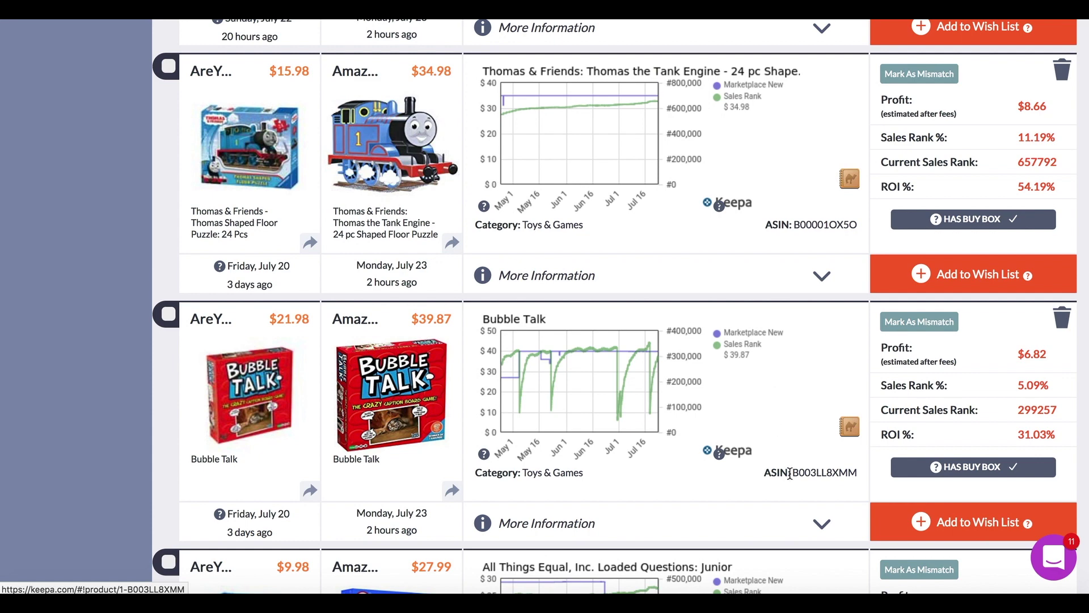
pyautogui.click(822, 523)
pyautogui.scroll(-4, 824, 523)
pyautogui.scroll(-1, 827, 523)
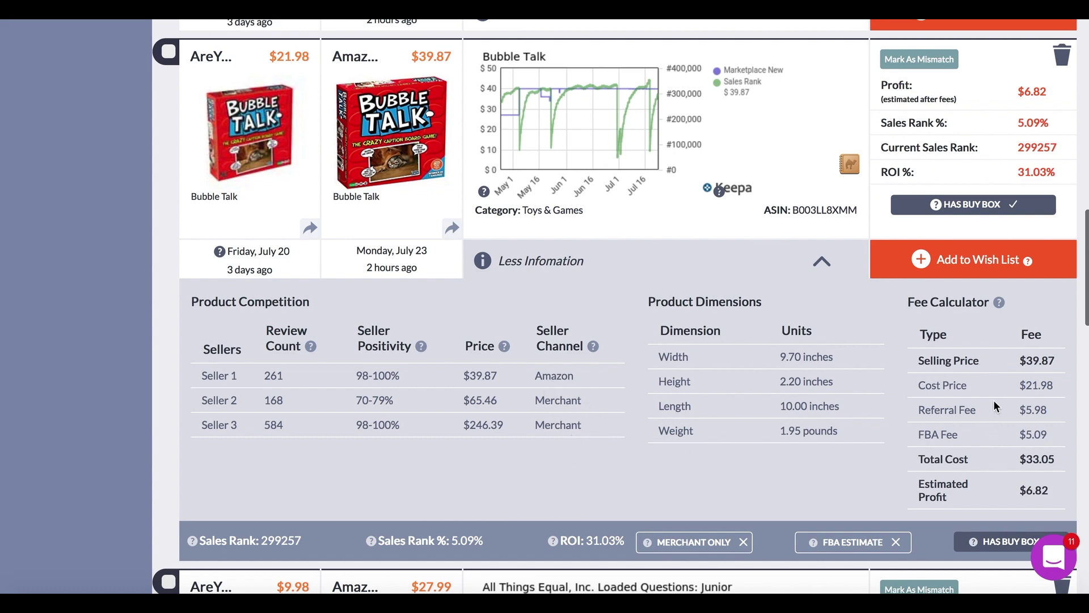
pyautogui.click(818, 266)
pyautogui.scroll(2, 831, 263)
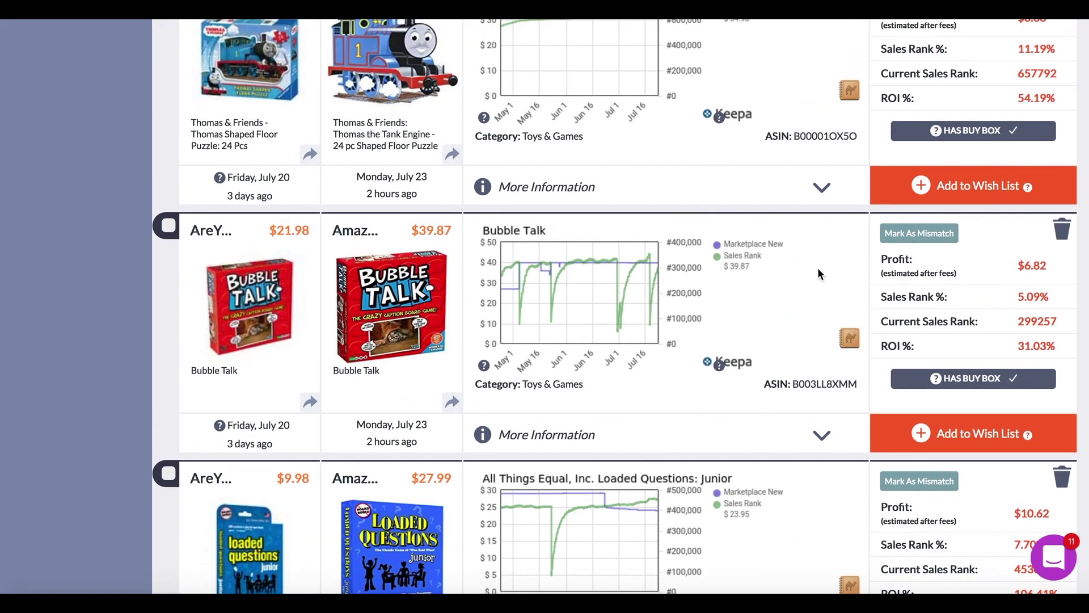
pyautogui.scroll(10, 818, 267)
pyautogui.scroll(2, 818, 270)
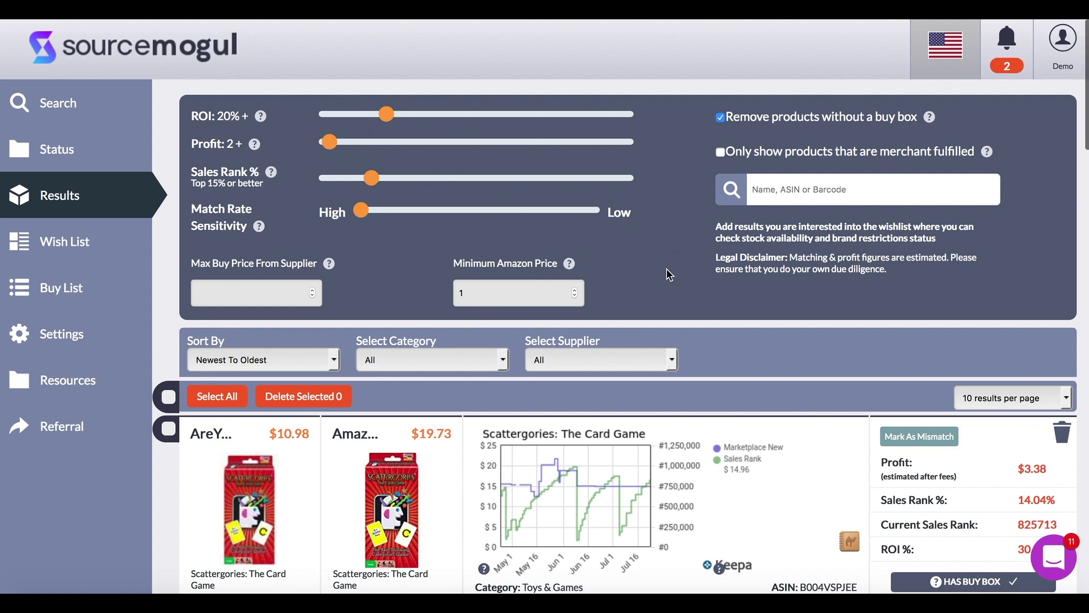
pyautogui.click(337, 361)
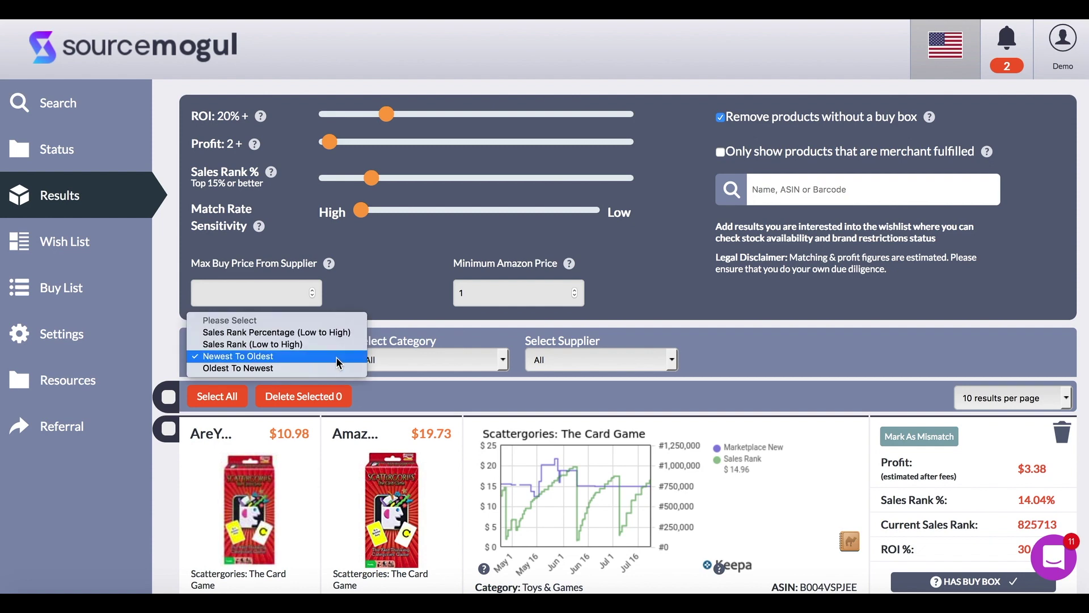
pyautogui.click(409, 304)
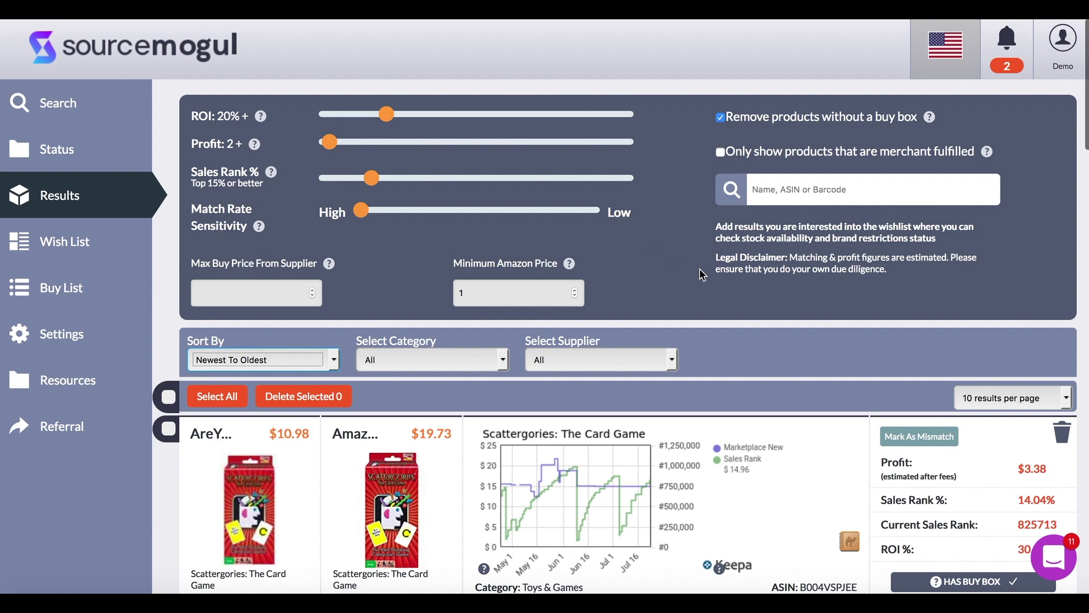
pyautogui.scroll(-2, 702, 275)
# Step: Add Jax Sequence Dice from further down the results to the wish list
pyautogui.scroll(-3, 701, 275)
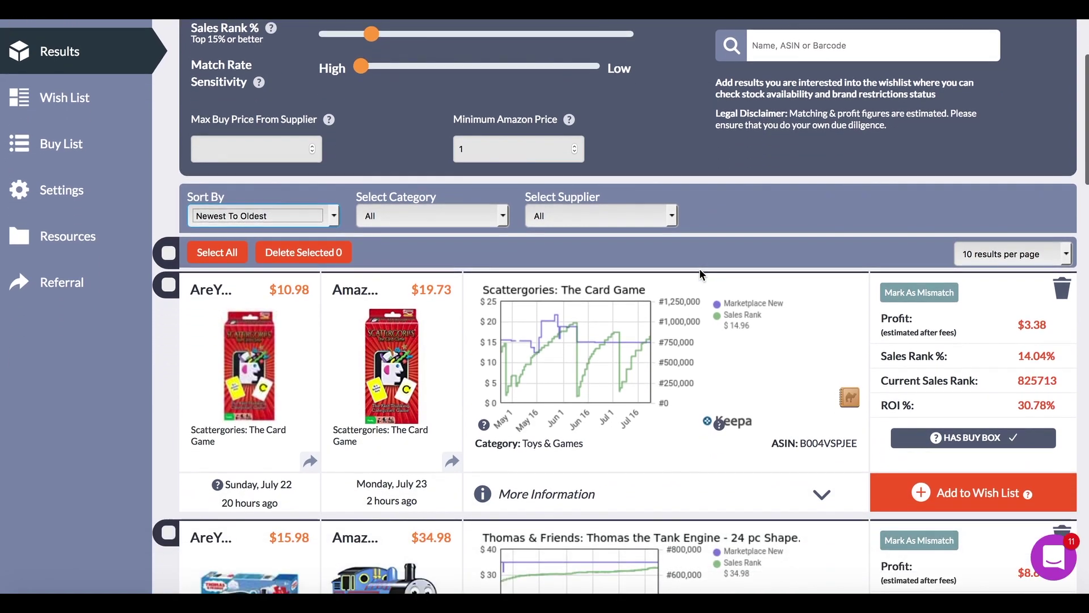
pyautogui.scroll(-2, 702, 274)
pyautogui.scroll(-2, 702, 274)
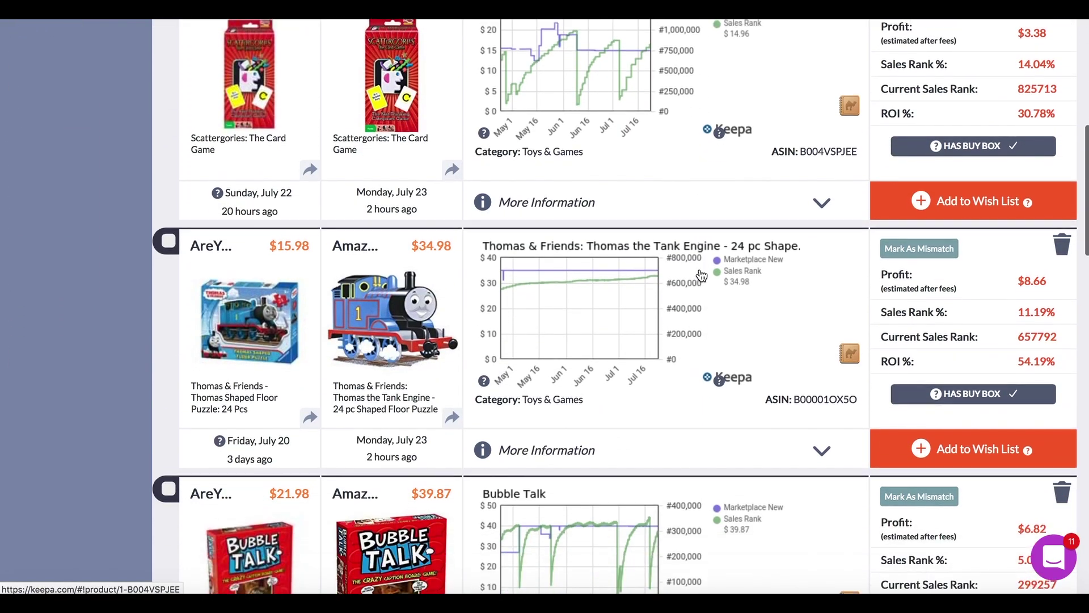
pyautogui.scroll(-3, 702, 274)
pyautogui.scroll(-5, 702, 275)
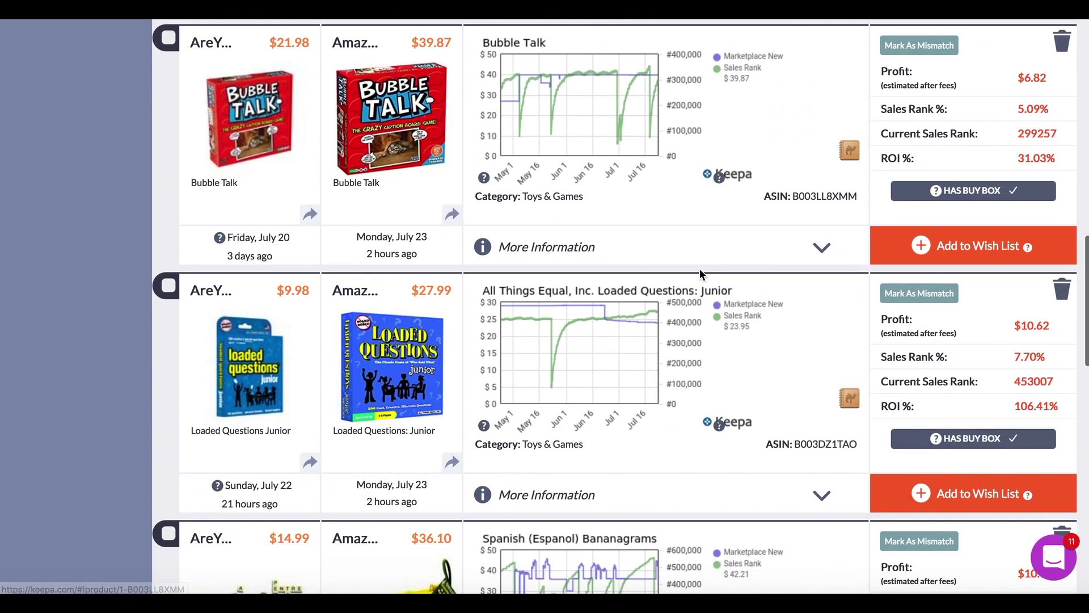
pyautogui.scroll(-5, 701, 272)
pyautogui.scroll(-4, 701, 274)
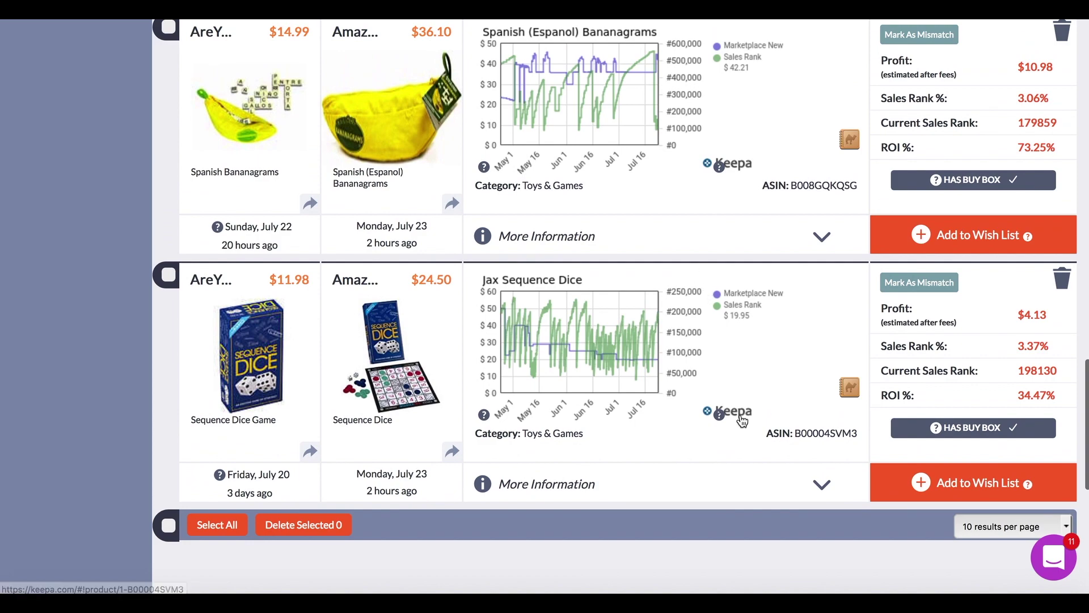
pyautogui.click(958, 491)
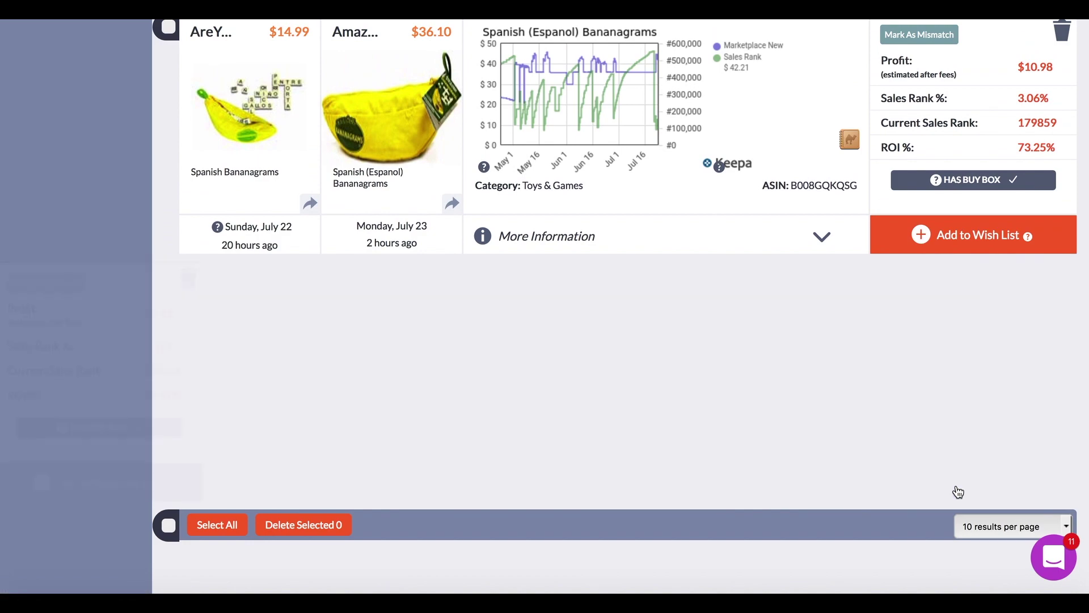
# Step: Add Bubble Talk to the wish list too and go to the wish list
pyautogui.scroll(5, 958, 491)
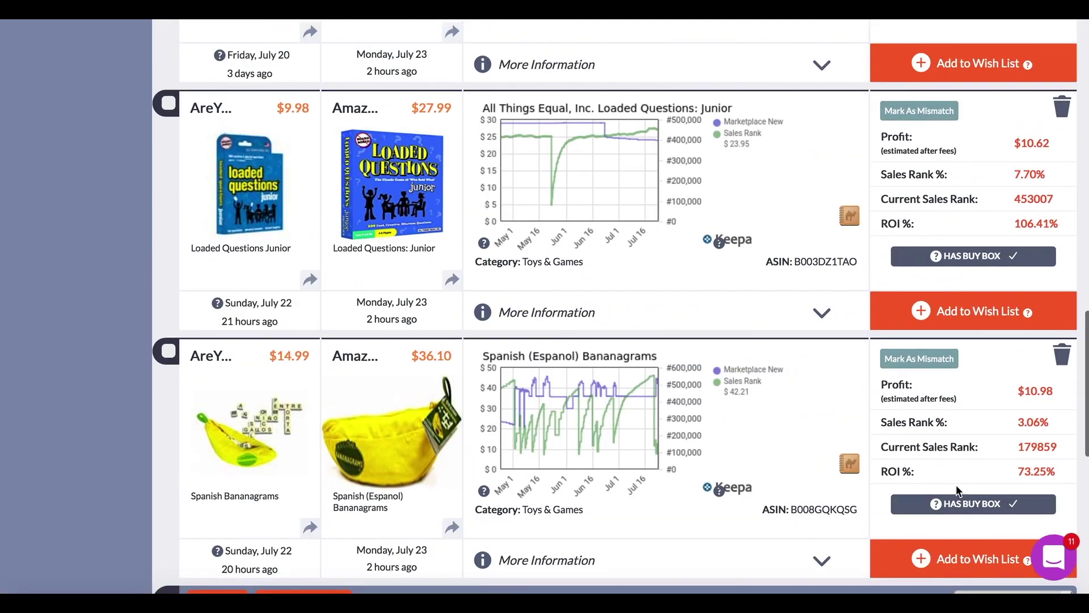
pyautogui.scroll(6, 958, 491)
pyautogui.click(996, 451)
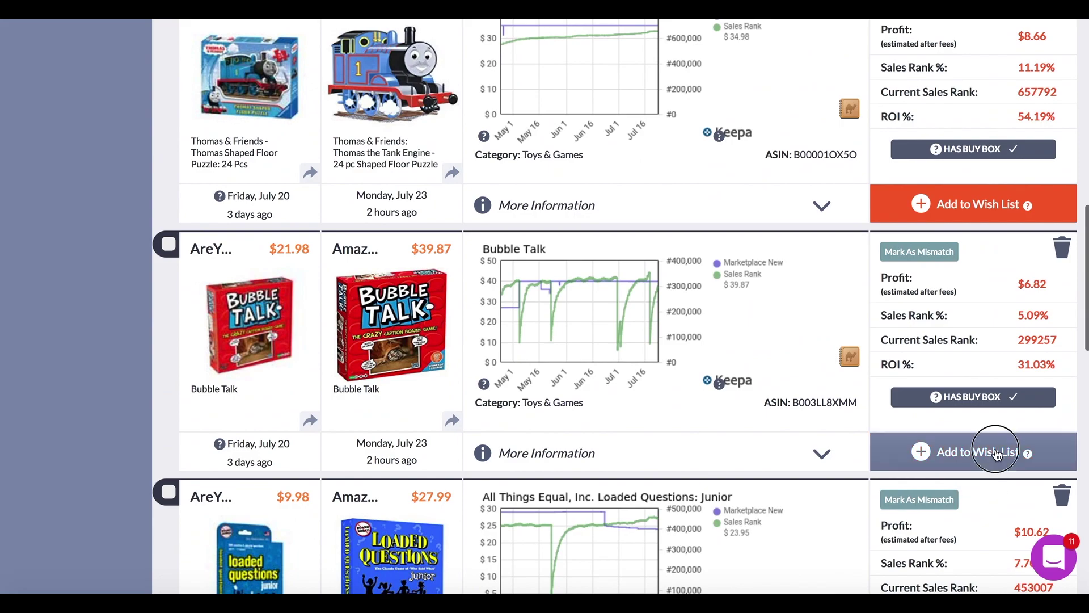
pyautogui.scroll(10, 997, 454)
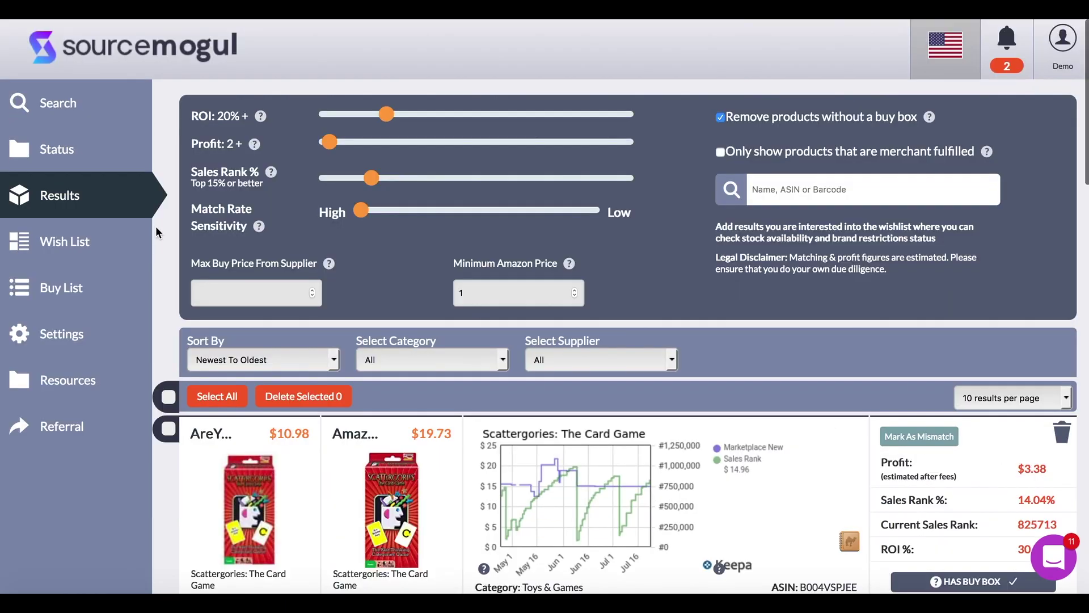
pyautogui.click(64, 243)
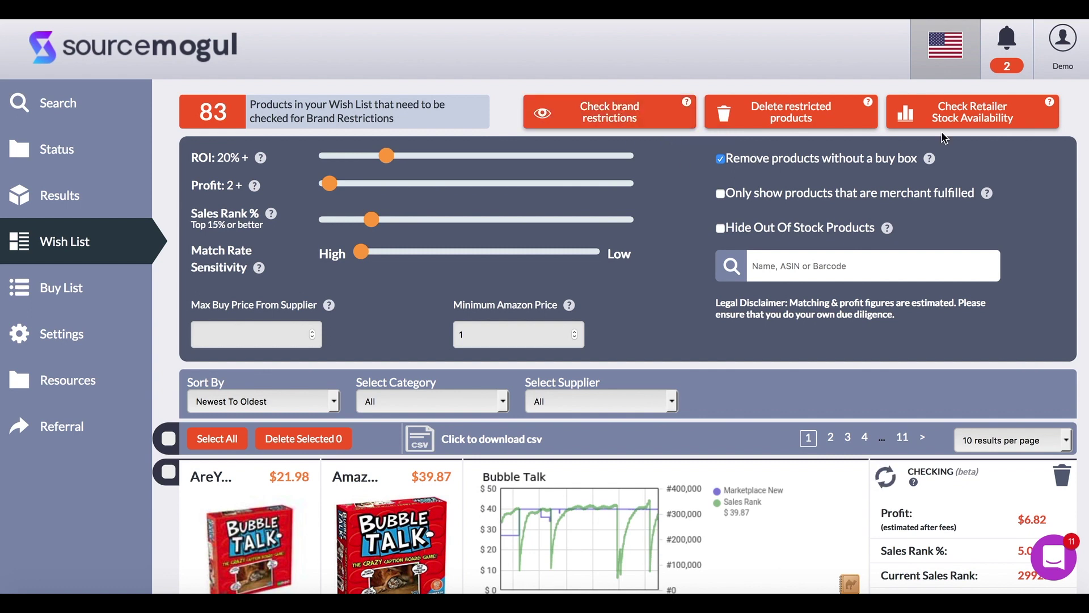
# Step: Check retailer stock for wish-list items, then move the unrestricted Bubble Talk to the buy list
pyautogui.click(981, 118)
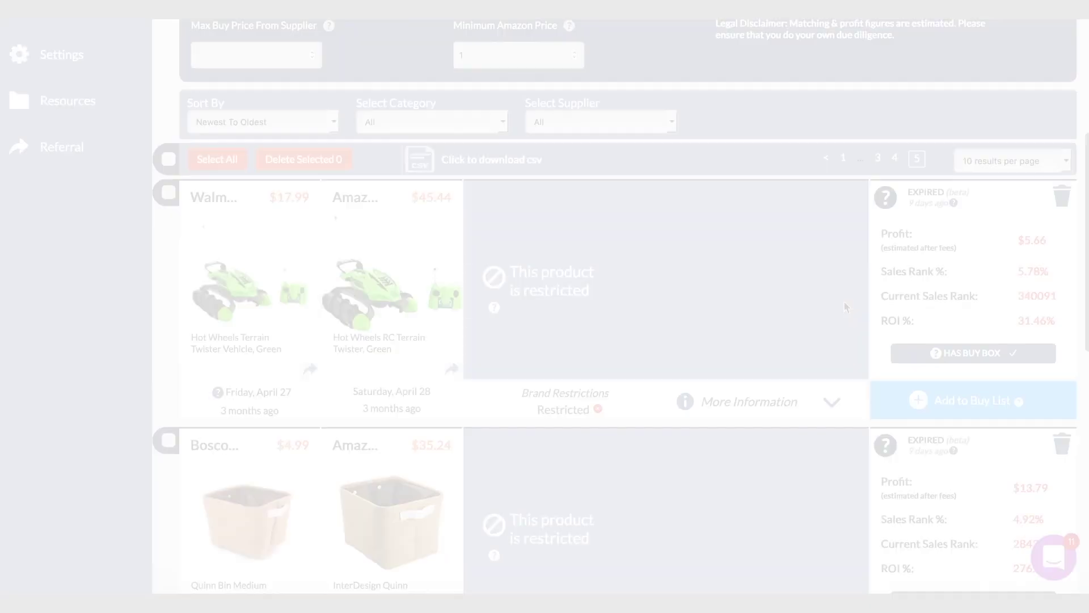
pyautogui.scroll(-2, 843, 300)
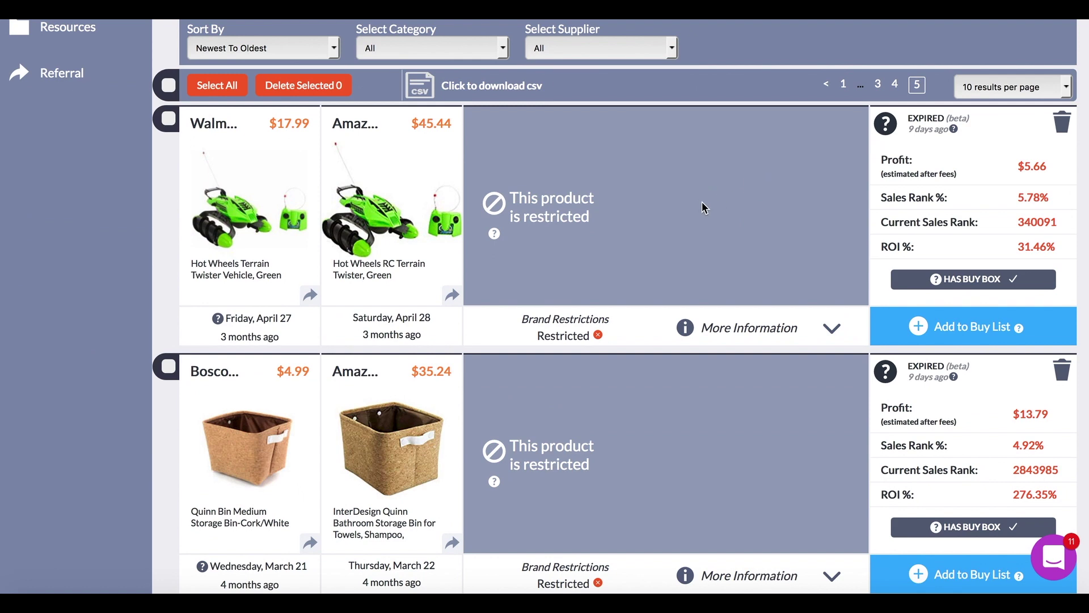
pyautogui.scroll(-4, 977, 329)
pyautogui.scroll(-4, 977, 331)
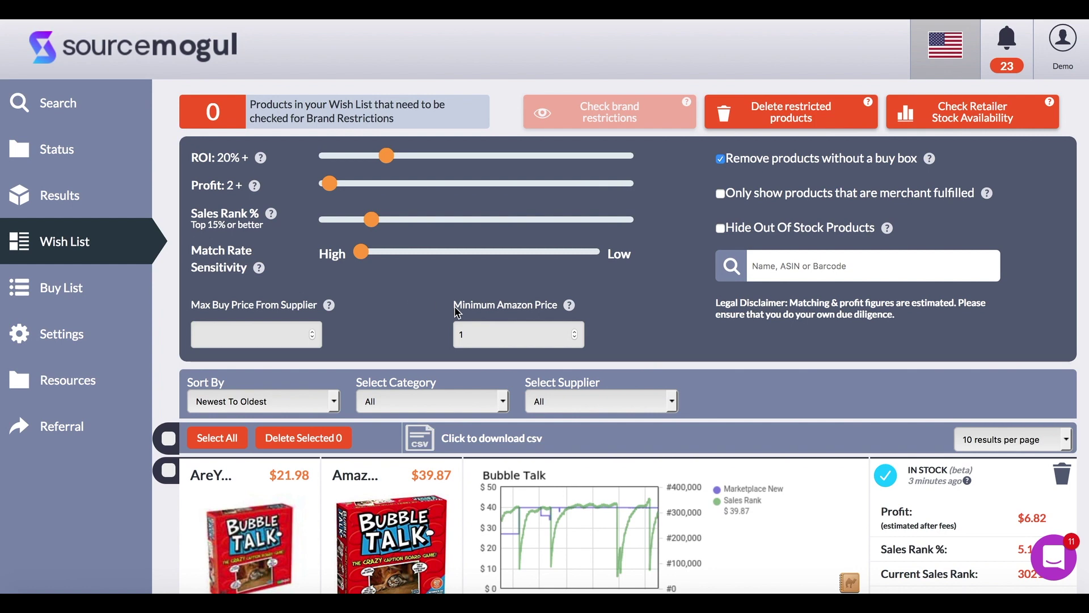
pyautogui.scroll(-3, 455, 307)
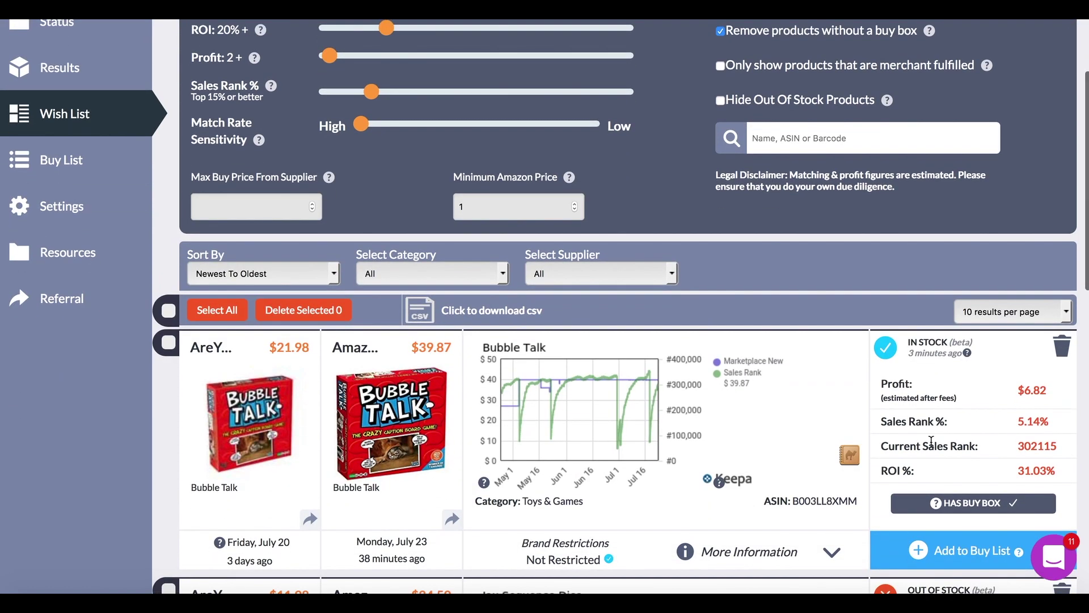
pyautogui.scroll(-4, 926, 516)
pyautogui.scroll(-1, 928, 520)
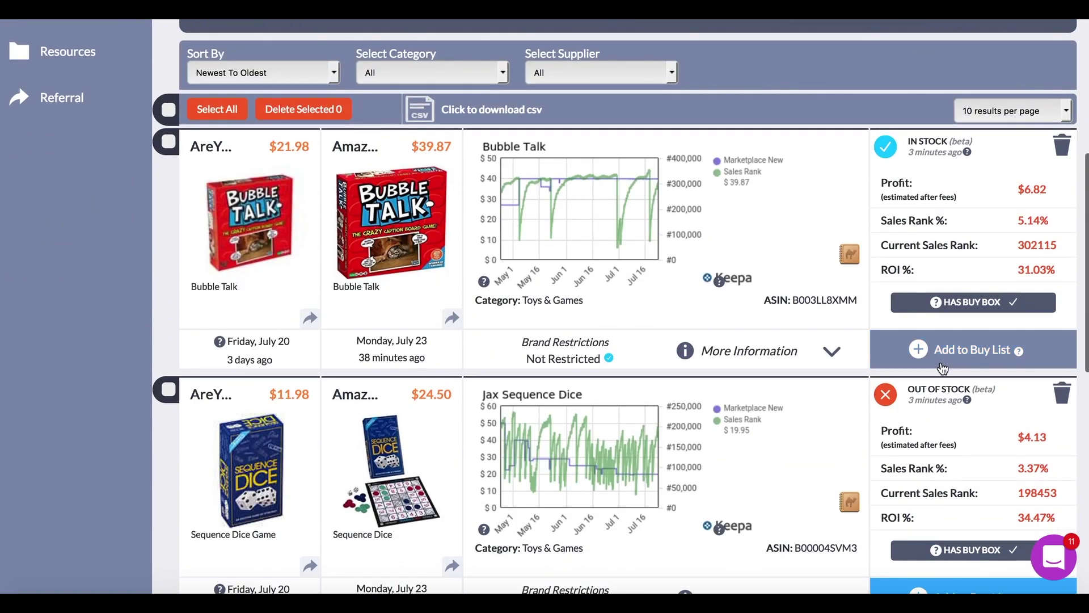
pyautogui.click(945, 359)
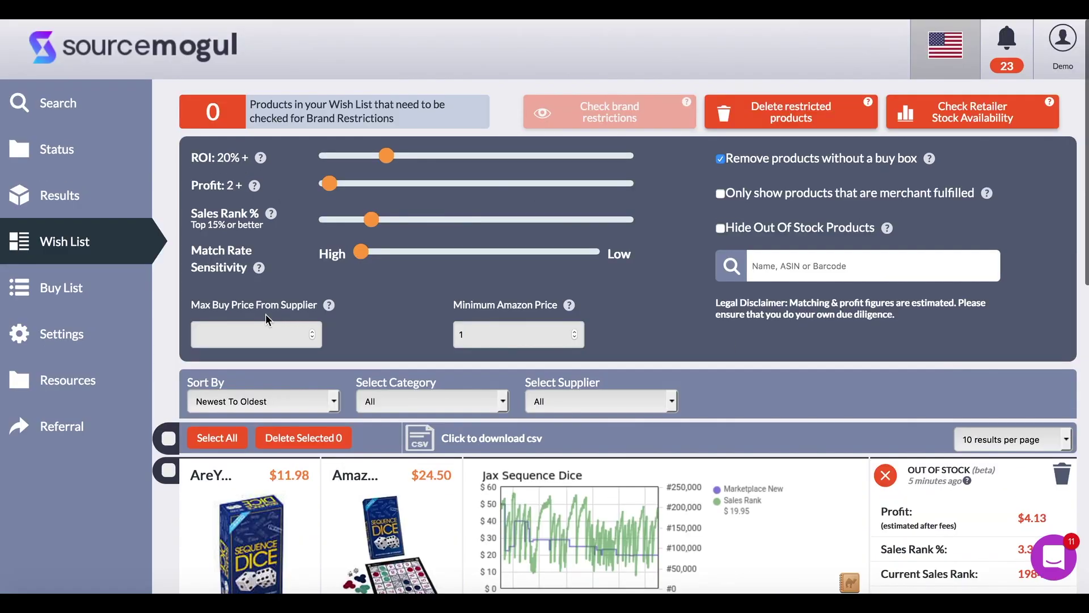
# Step: Review Bubble Talk on the buy list, then view Global Filter Settings (FBA fee 5, other costs 0)
pyautogui.click(94, 286)
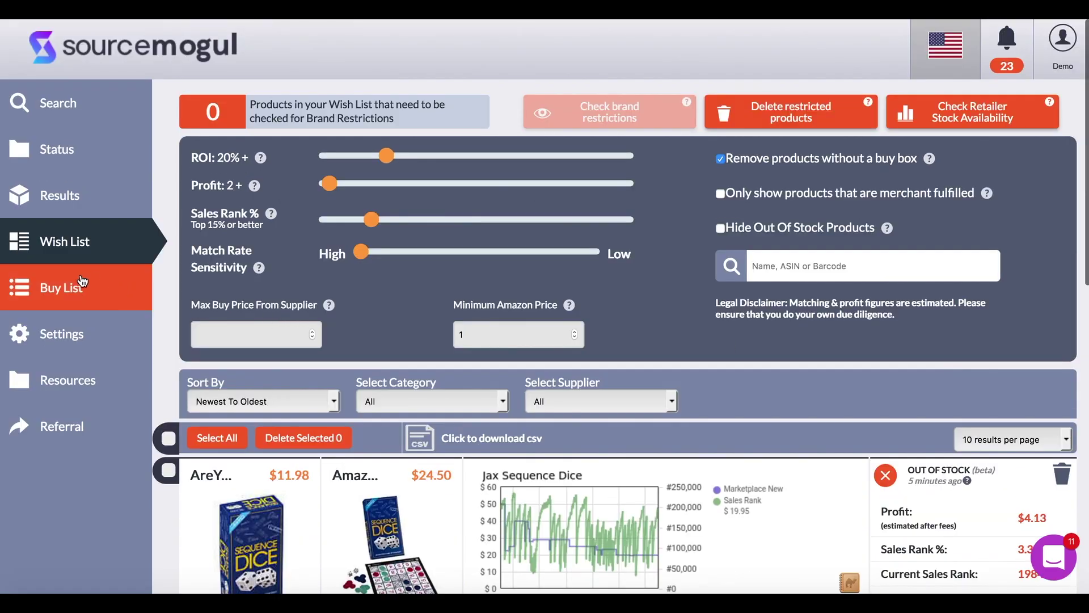
pyautogui.scroll(-4, 576, 302)
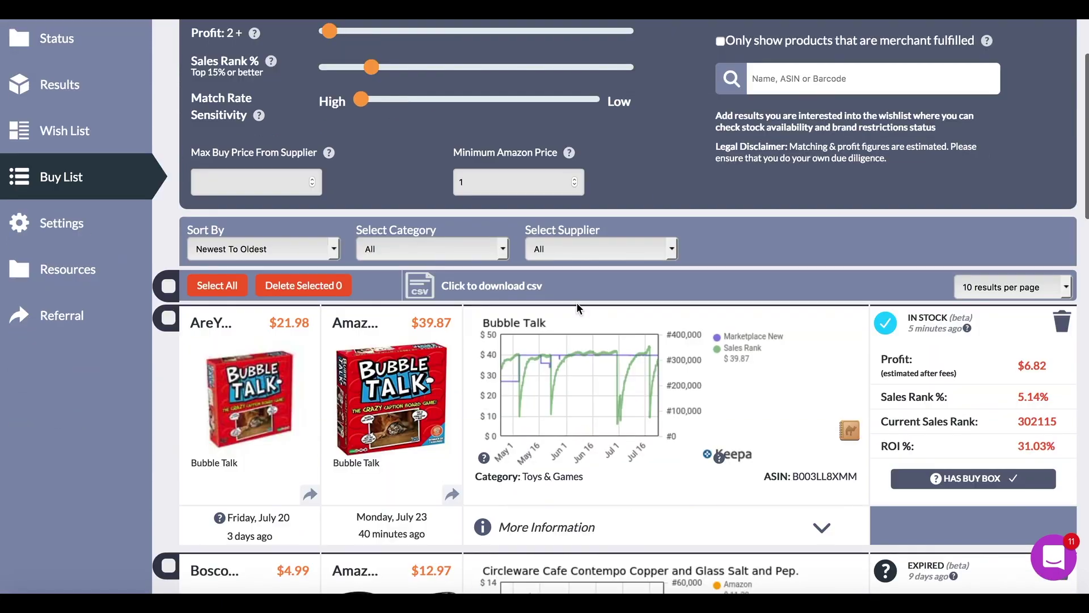
pyautogui.scroll(4, 577, 302)
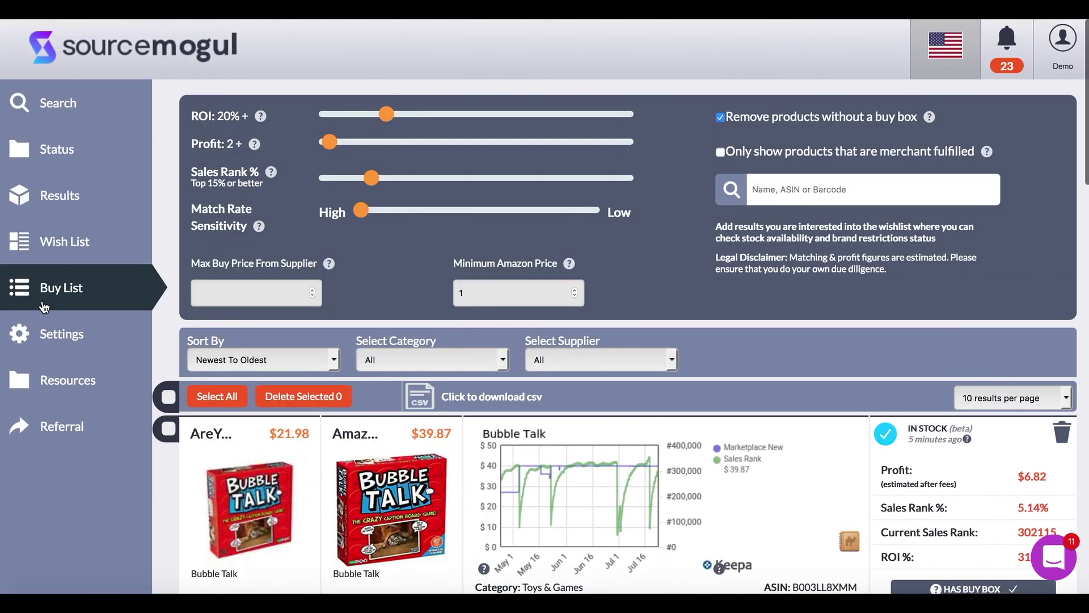
pyautogui.click(54, 335)
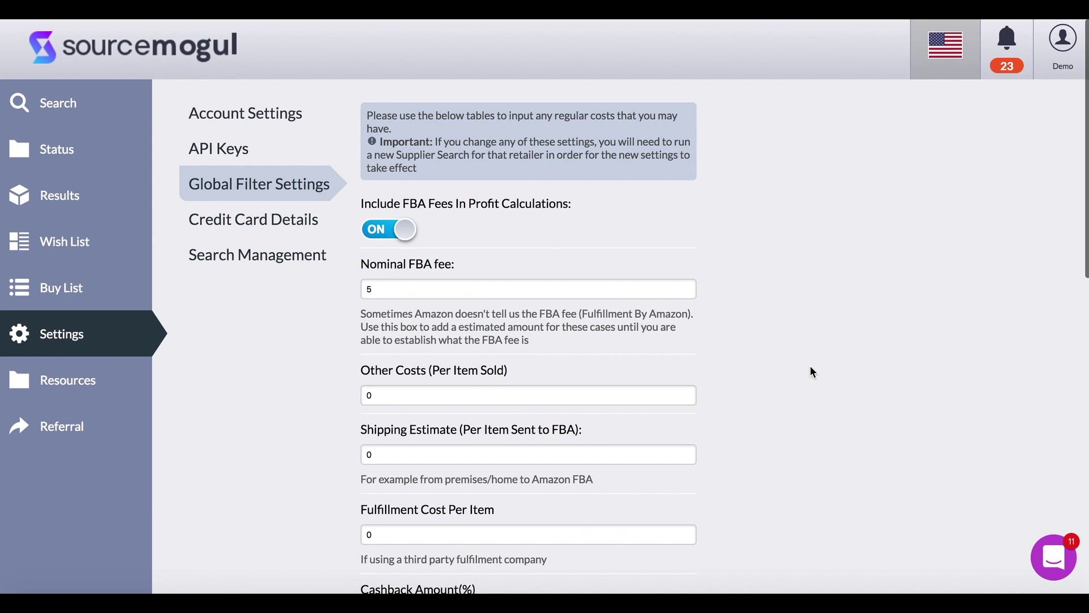
pyautogui.scroll(-2, 811, 369)
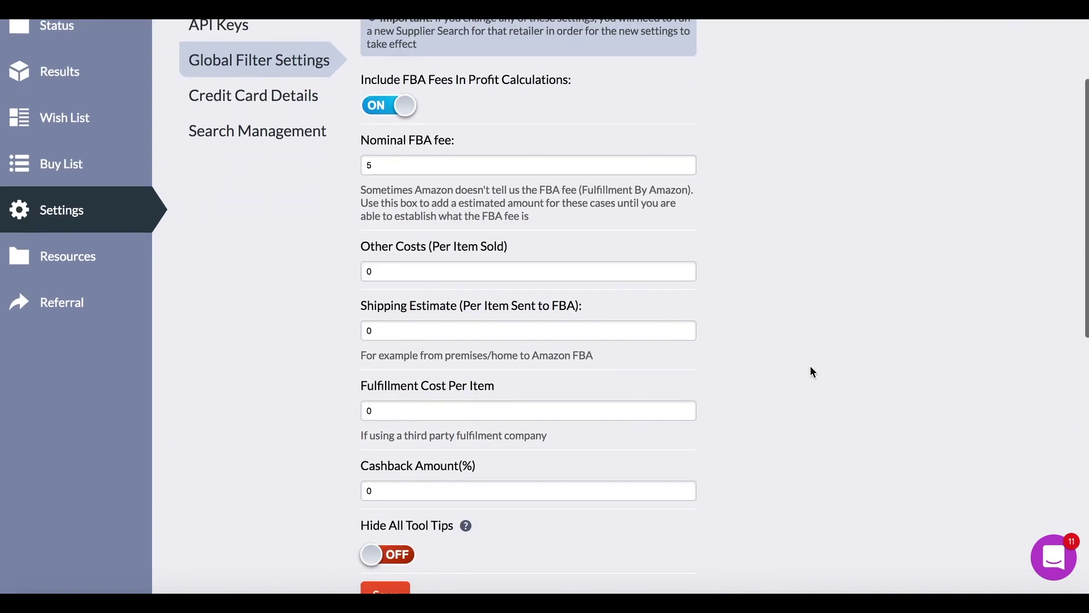